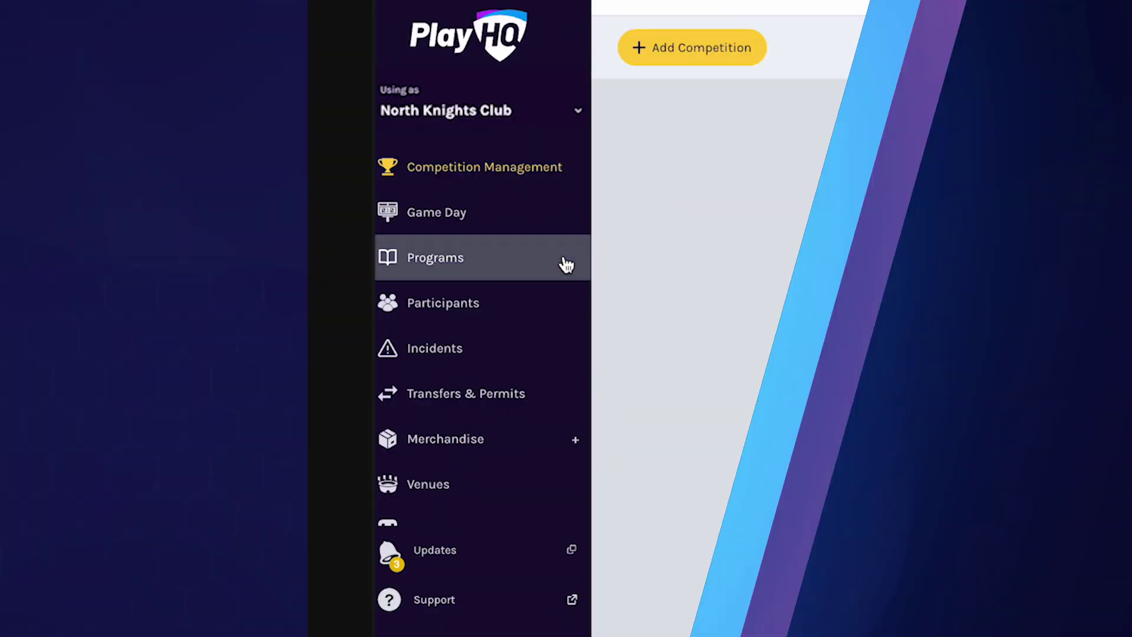
Expand My Organisation in the sidebar to reach the organisation's Details tab
scroll(554, 268, down, 2)
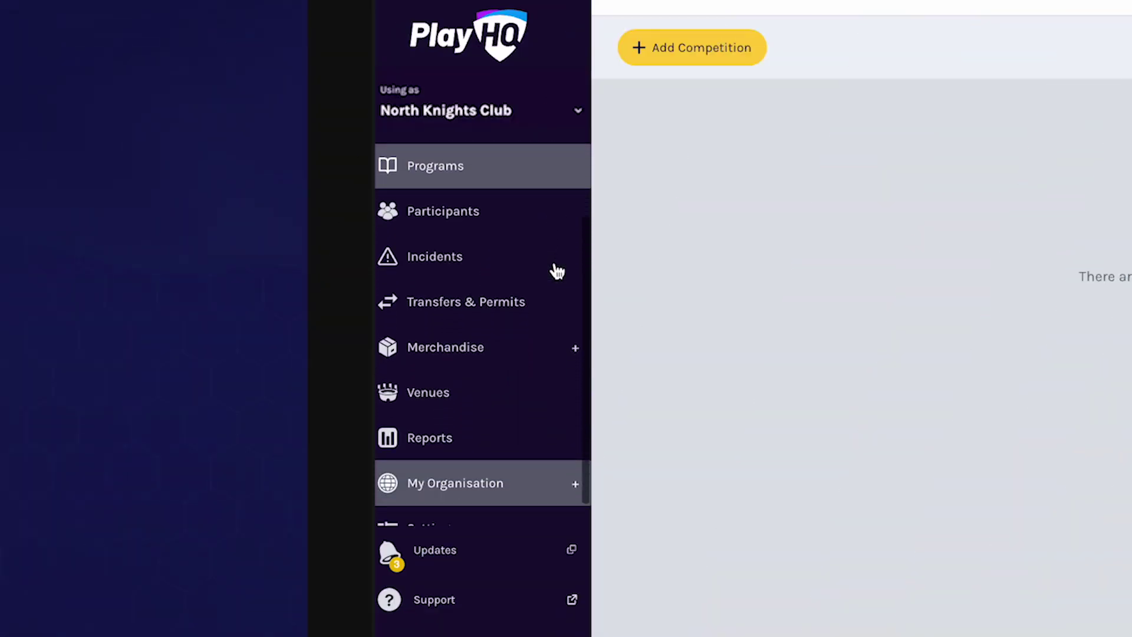
click(565, 469)
scroll(561, 459, down, 2)
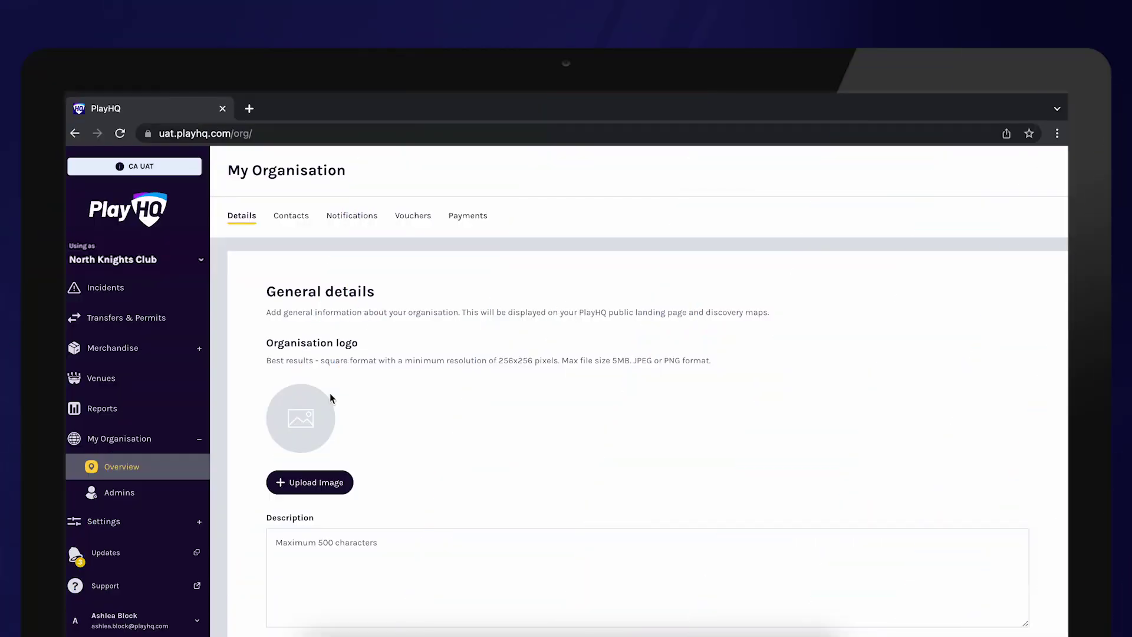
Upload the North South Association logo as the organisation logo
scroll(330, 394, down, 1)
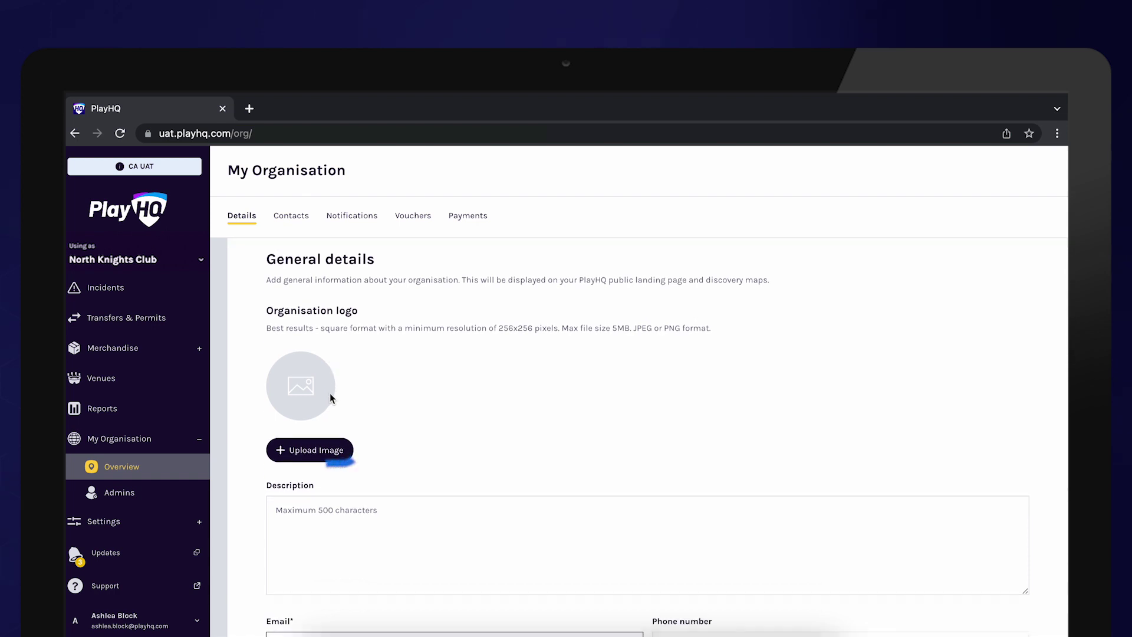
click(317, 447)
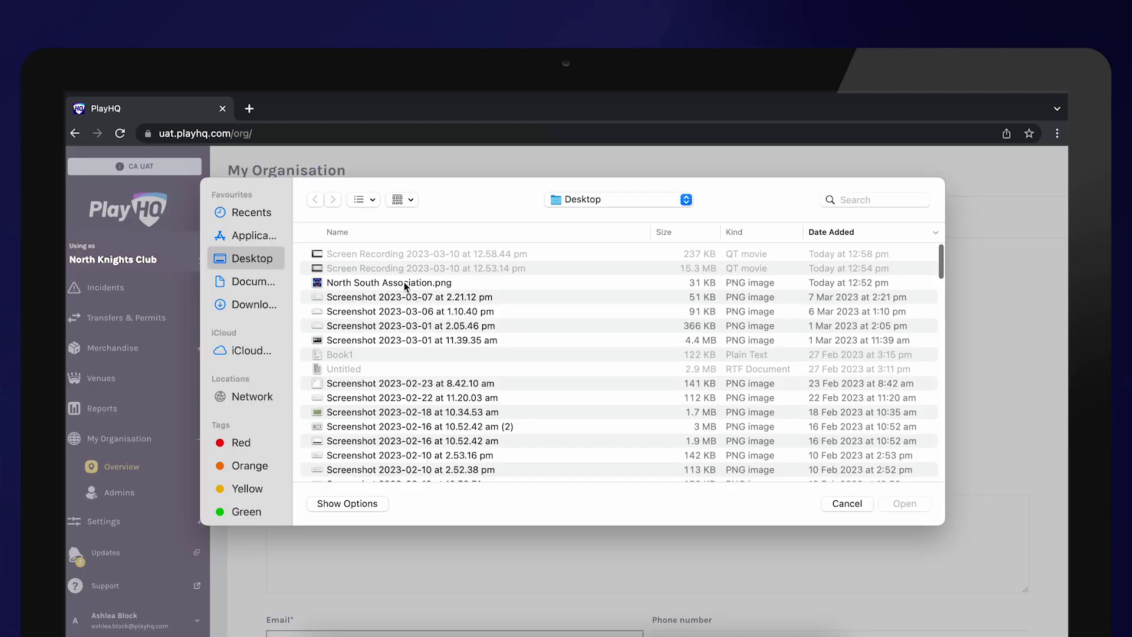
double_click(407, 283)
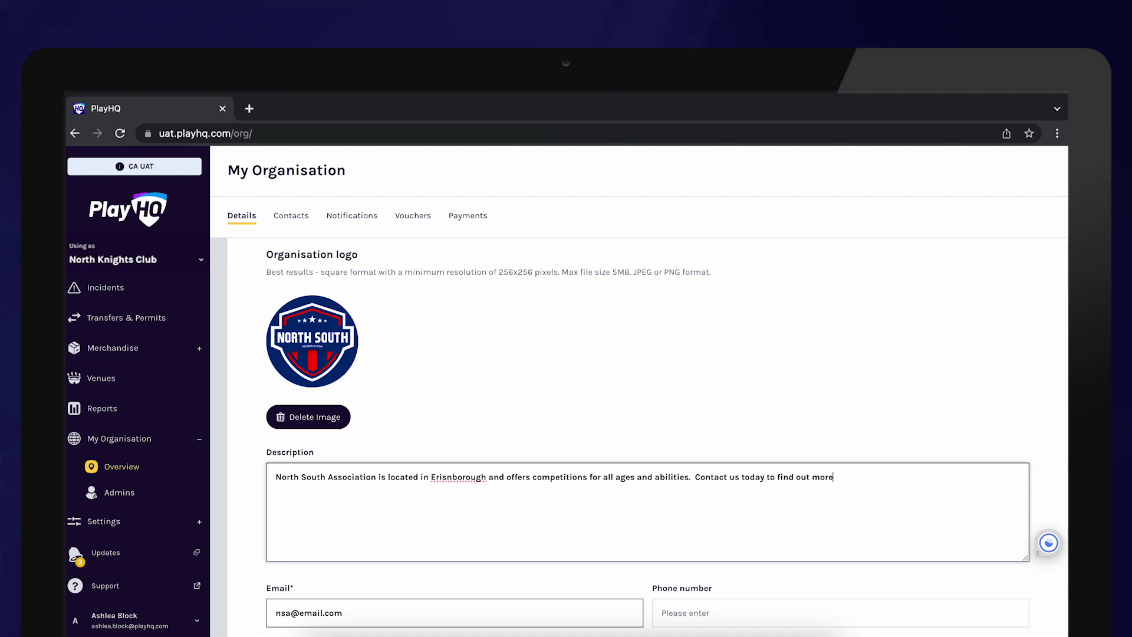
Fill in the organisation's description, phone number and website address
text(.)
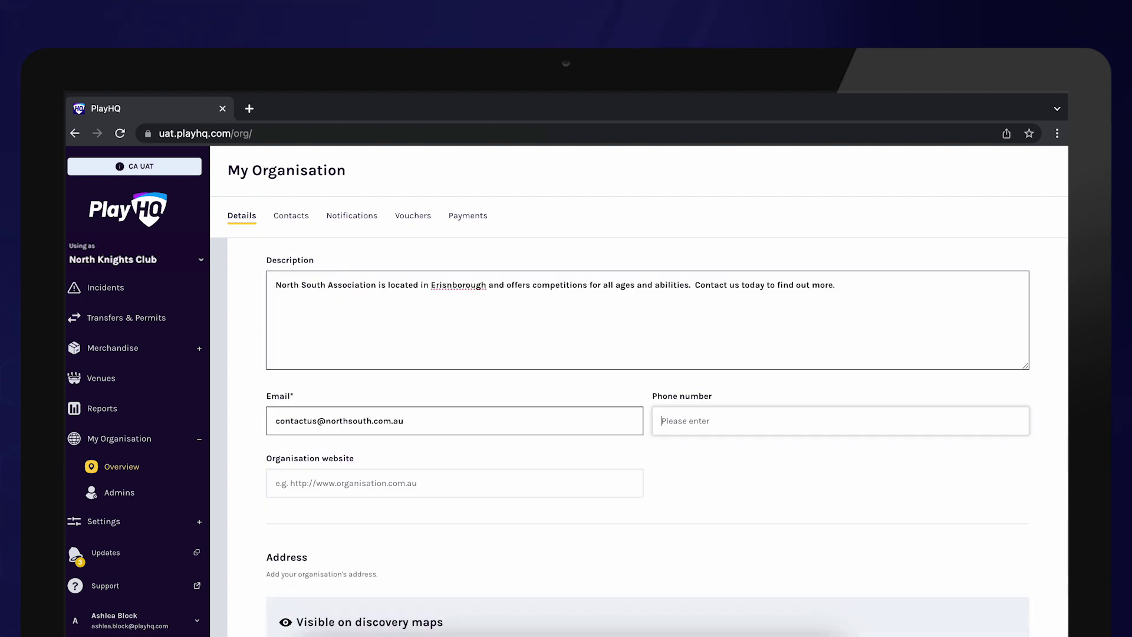
click(669, 421)
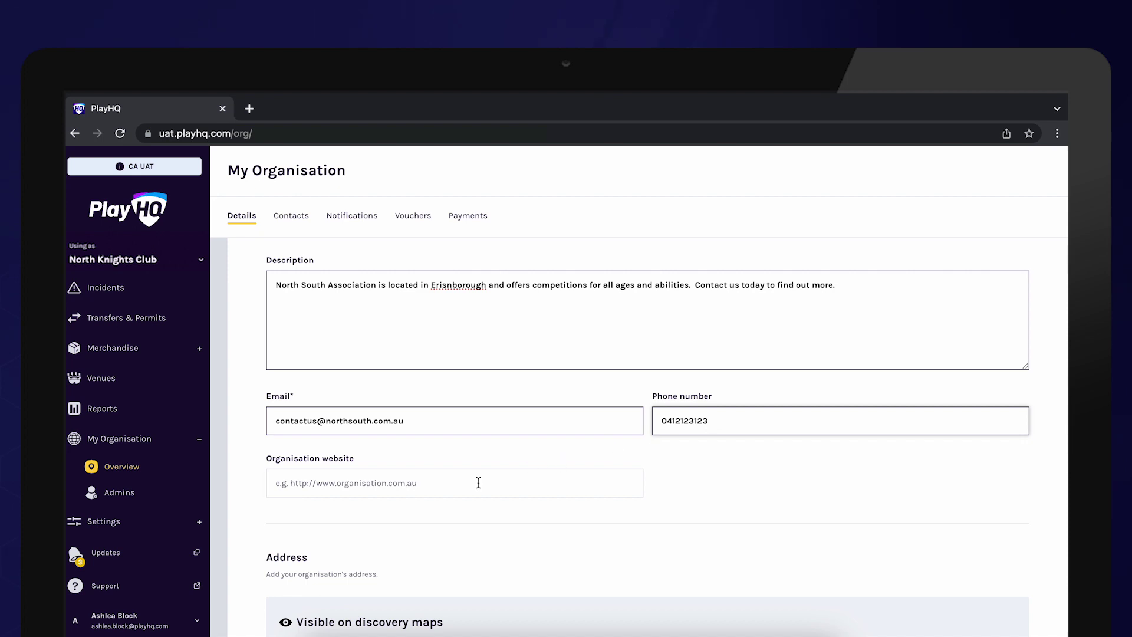
click(478, 482)
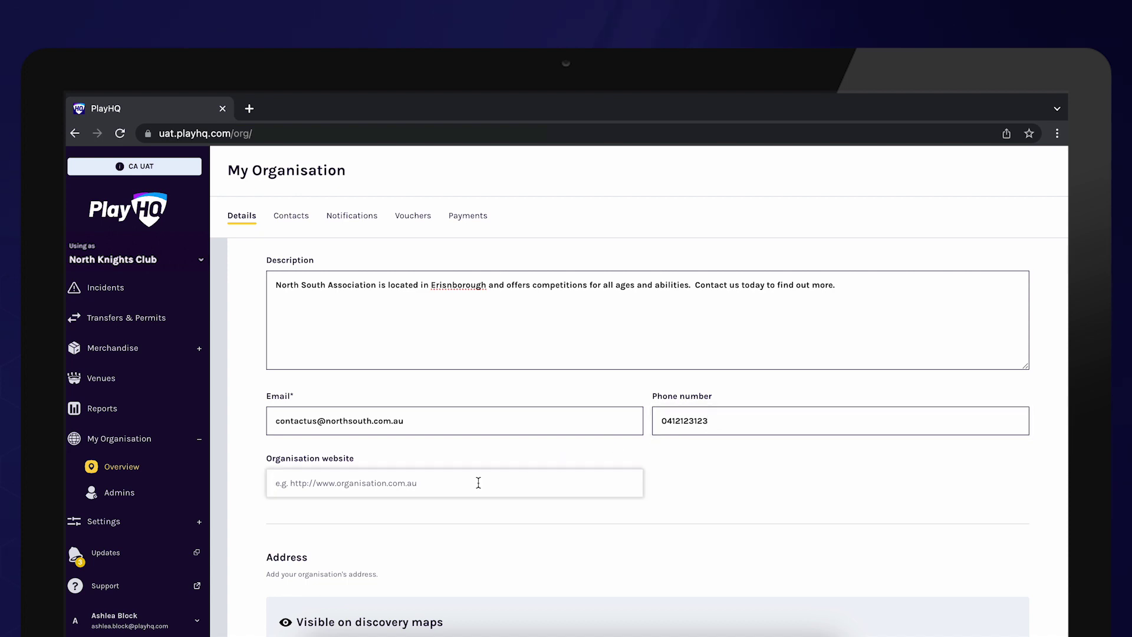
text(htt)
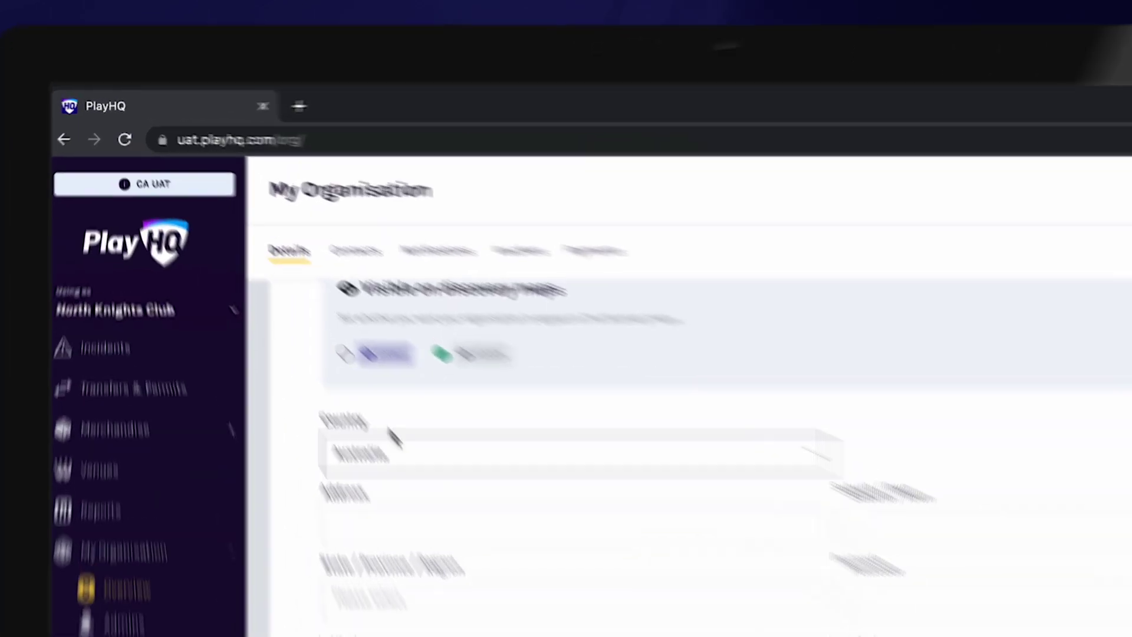
Set the organisation to VISIBLE on discovery maps and enter its address, suburb, state, postcode and coordinates
click(283, 292)
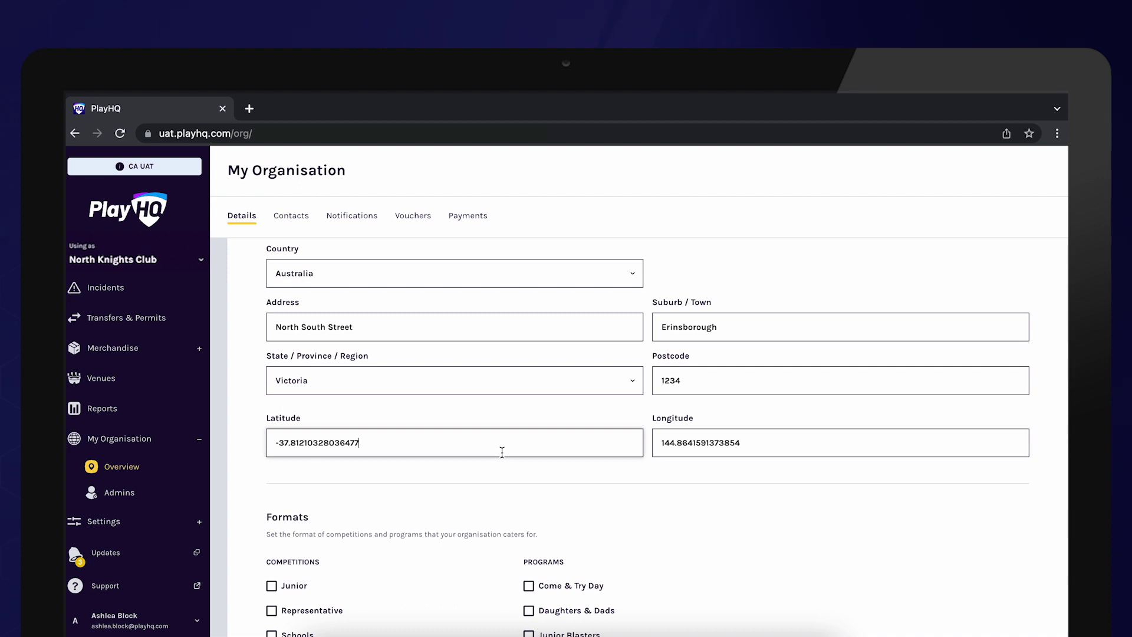
Tick Junior and Senior competitions plus Come & Try Day, Daughters & Dads, Junior and Master Blasters programs
scroll(492, 500, down, 3)
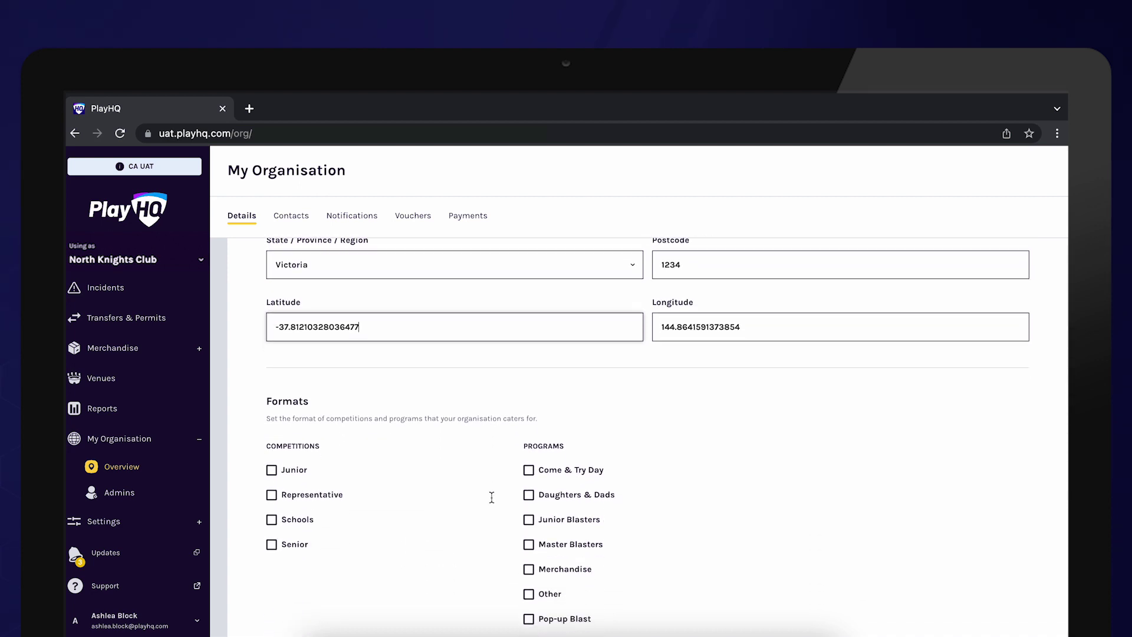
scroll(491, 497, down, 3)
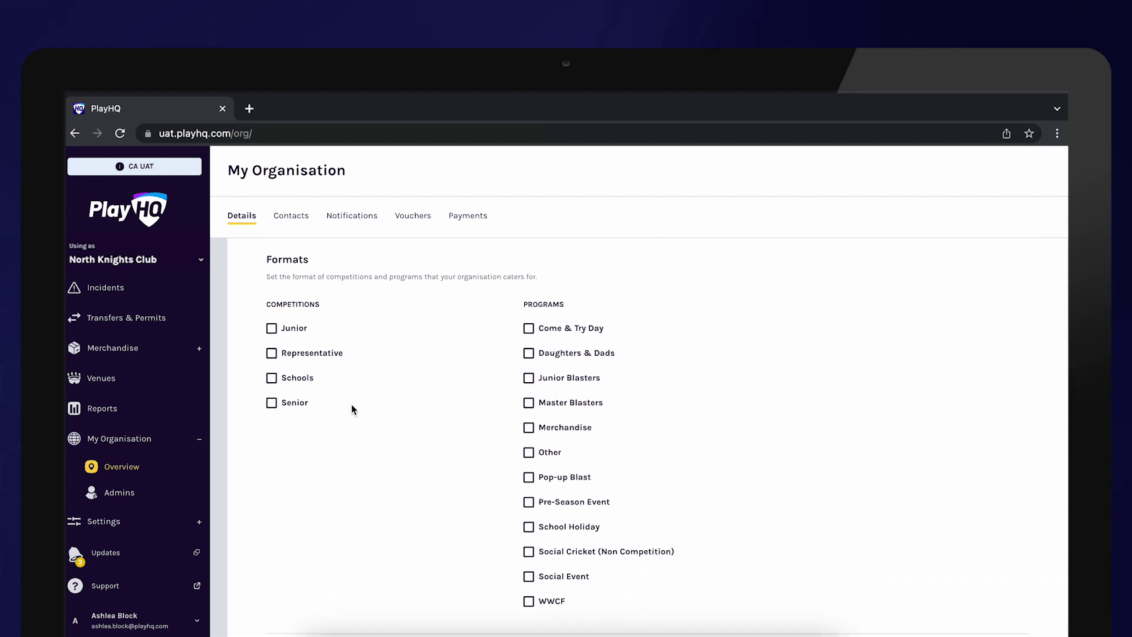
click(271, 402)
scroll(528, 321, down, 1)
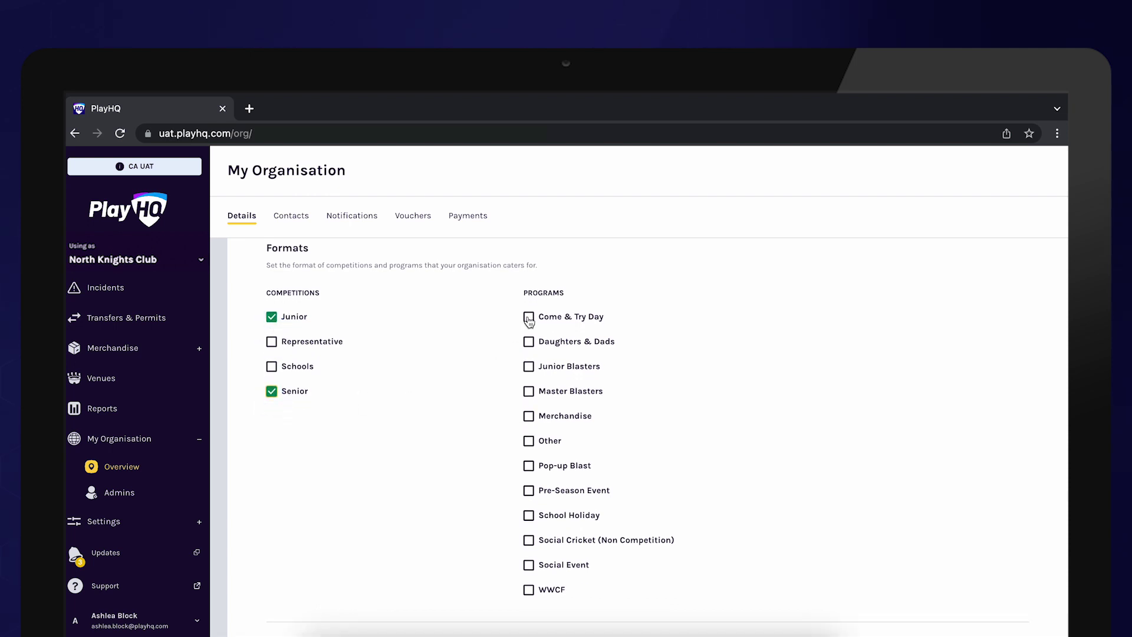
scroll(483, 487, down, 8)
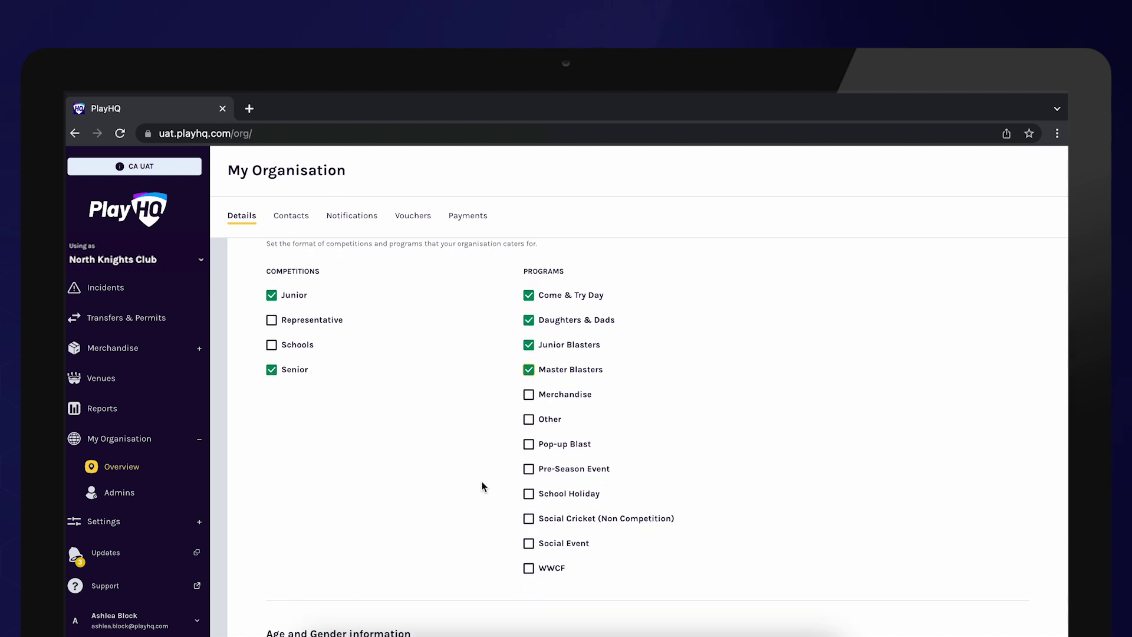
Add a 0 - 99, All genders range and tick AAA Play and Female-Only Participation inclusions
click(330, 355)
click(348, 370)
click(462, 361)
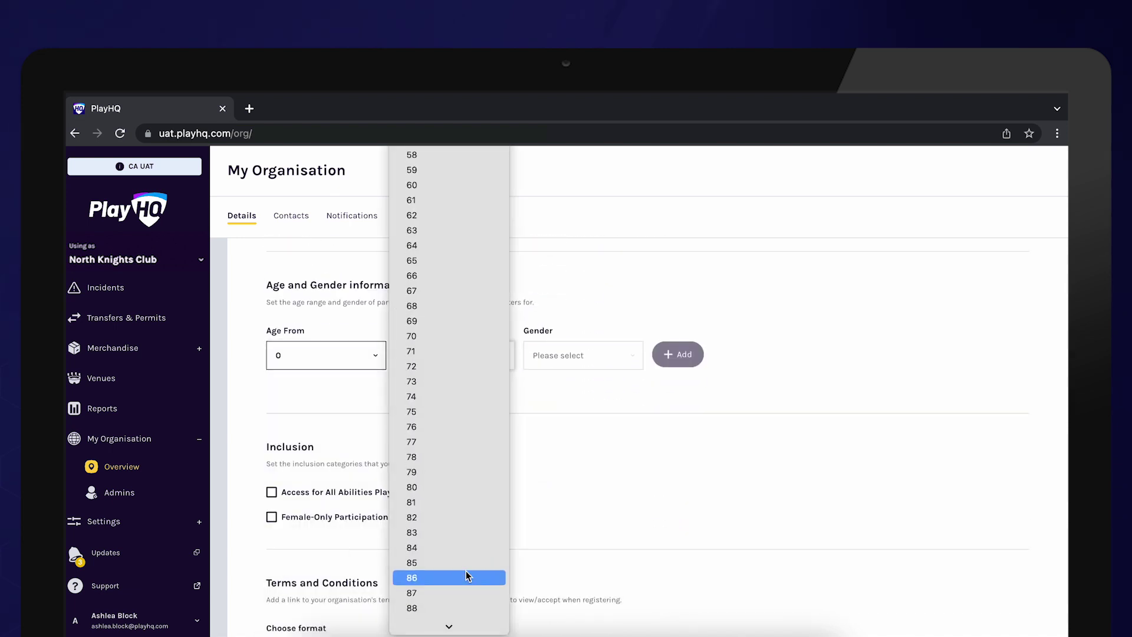
scroll(467, 576, down, 5)
click(457, 621)
click(569, 361)
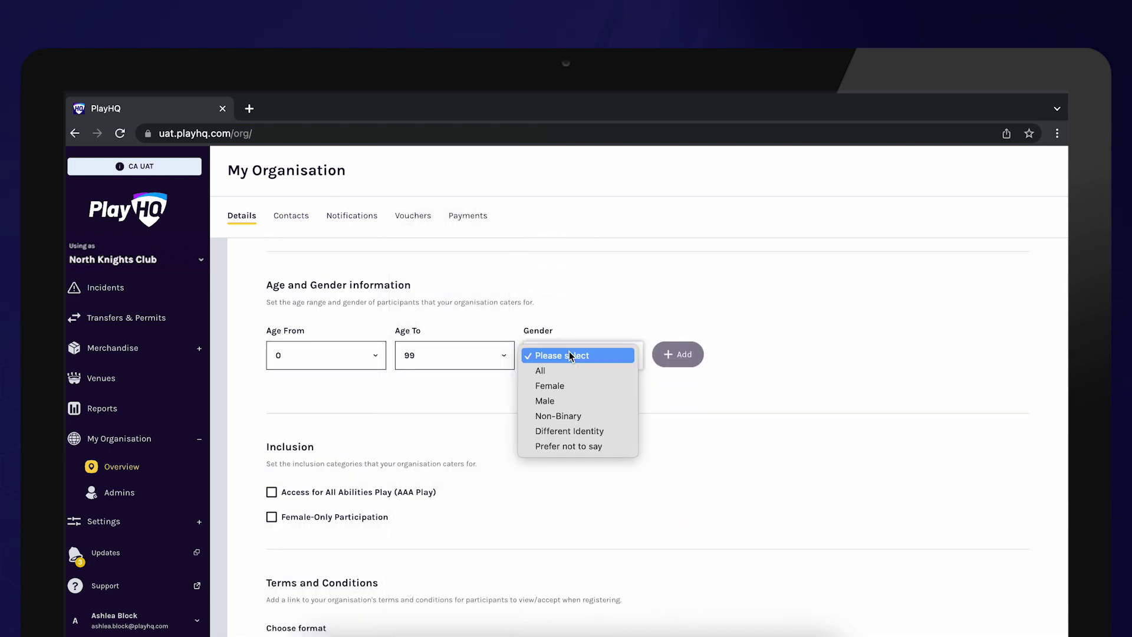
click(569, 370)
click(677, 354)
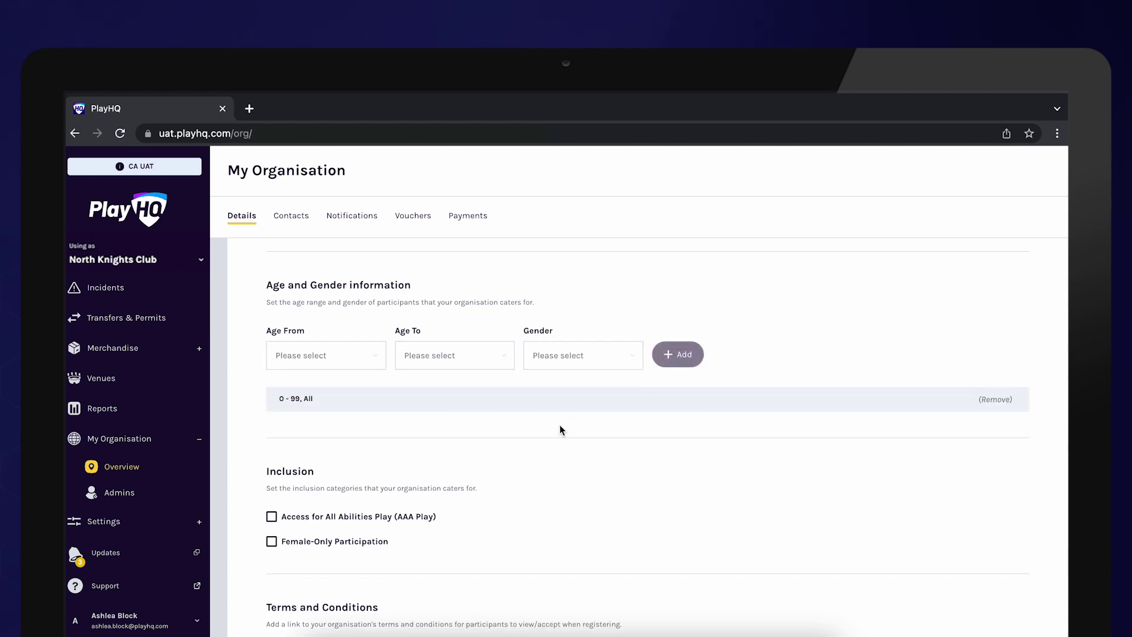
scroll(559, 429, down, 2)
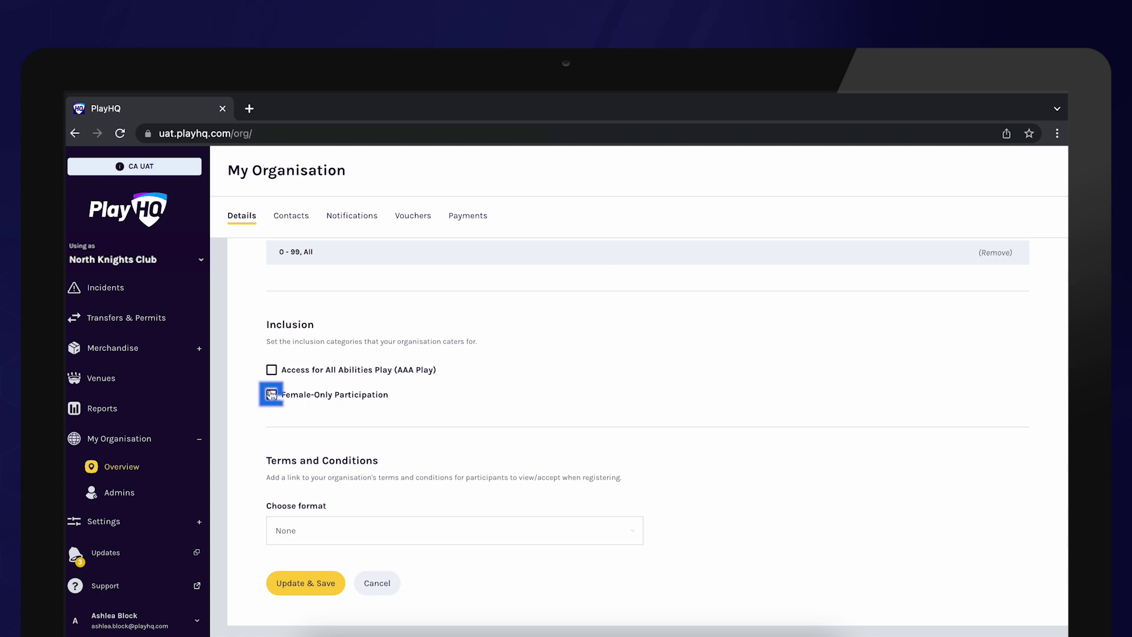
click(271, 395)
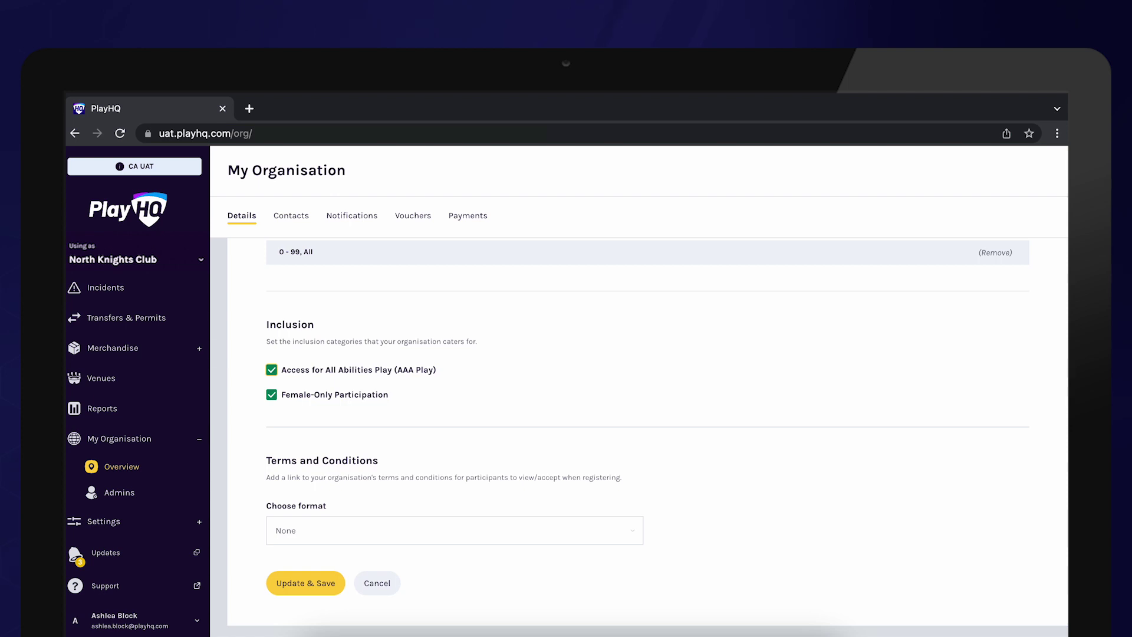
click(333, 531)
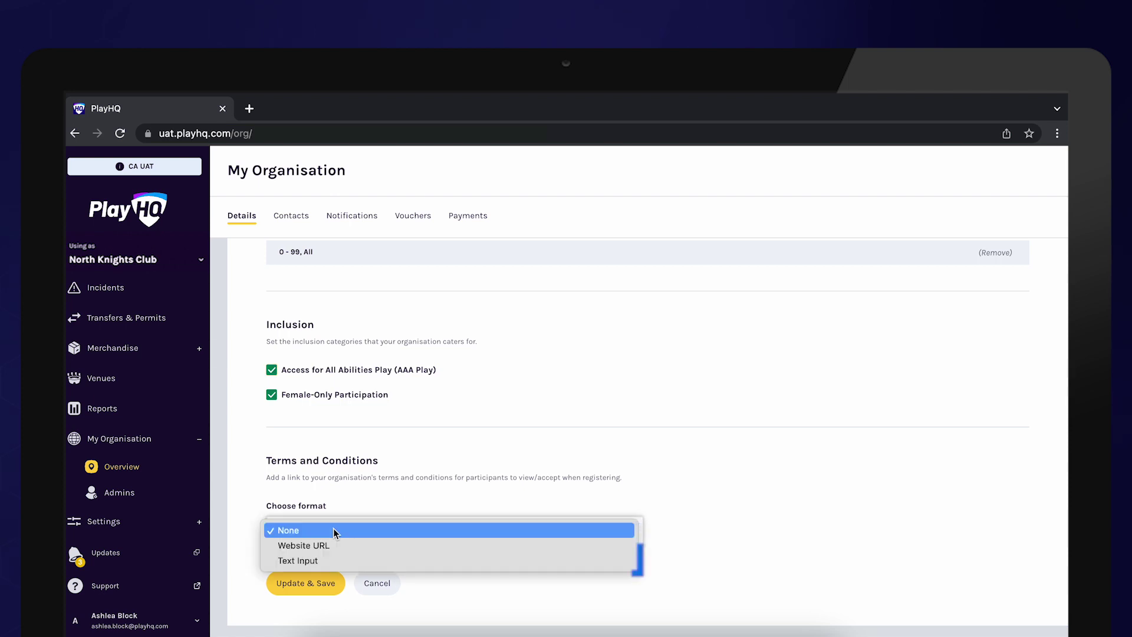
click(334, 560)
scroll(365, 439, down, 3)
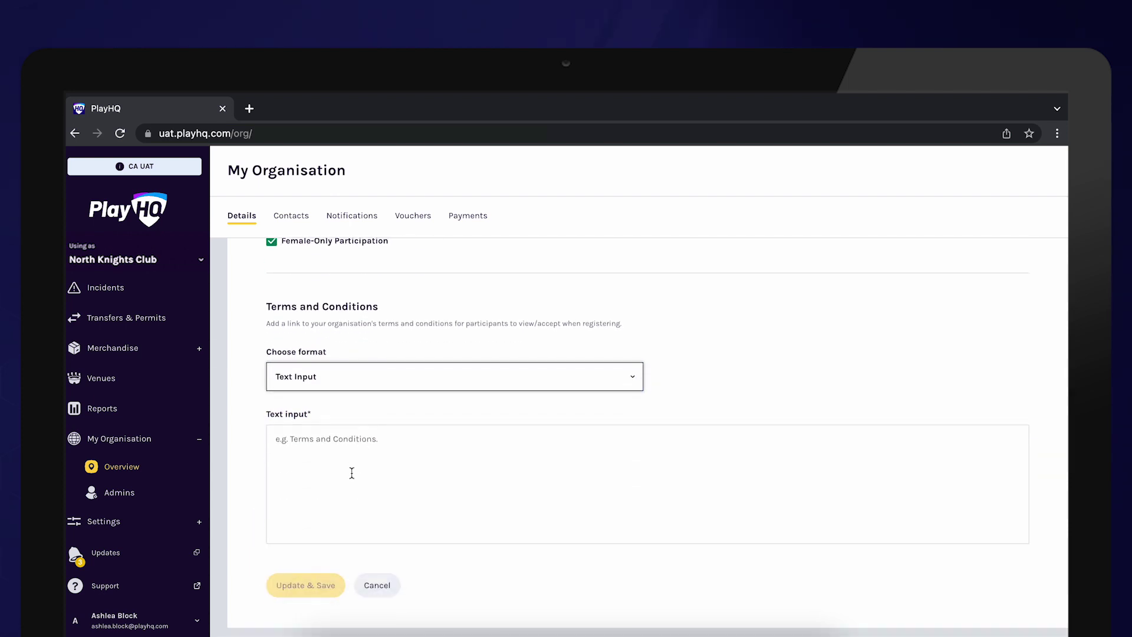
click(351, 472)
text(In)
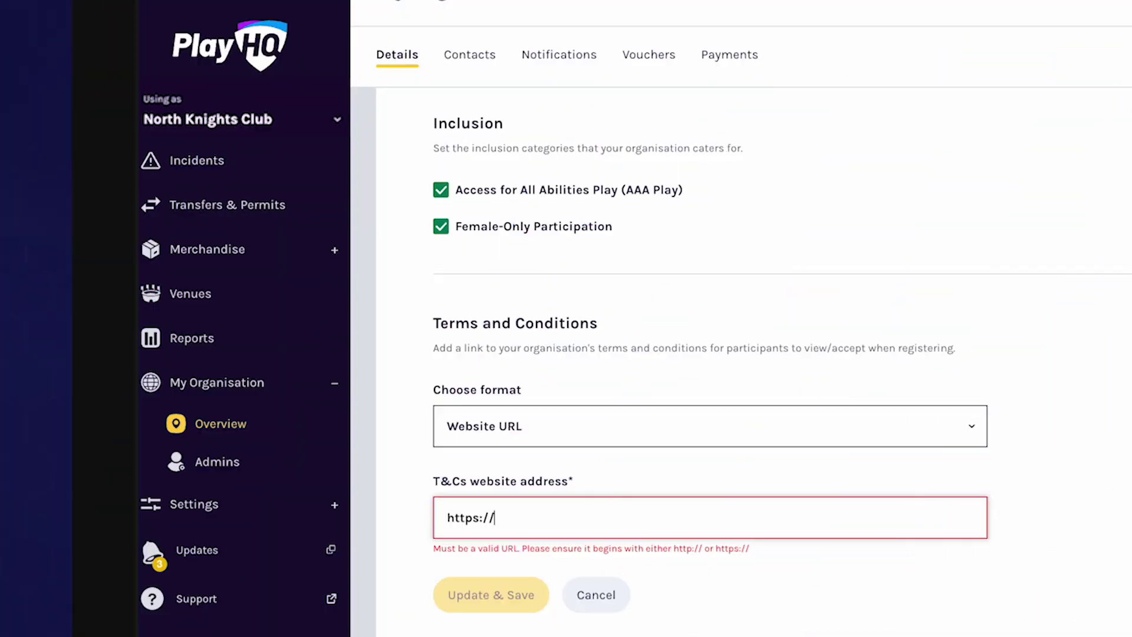
text(northsouth.com.au/termsandconditions)
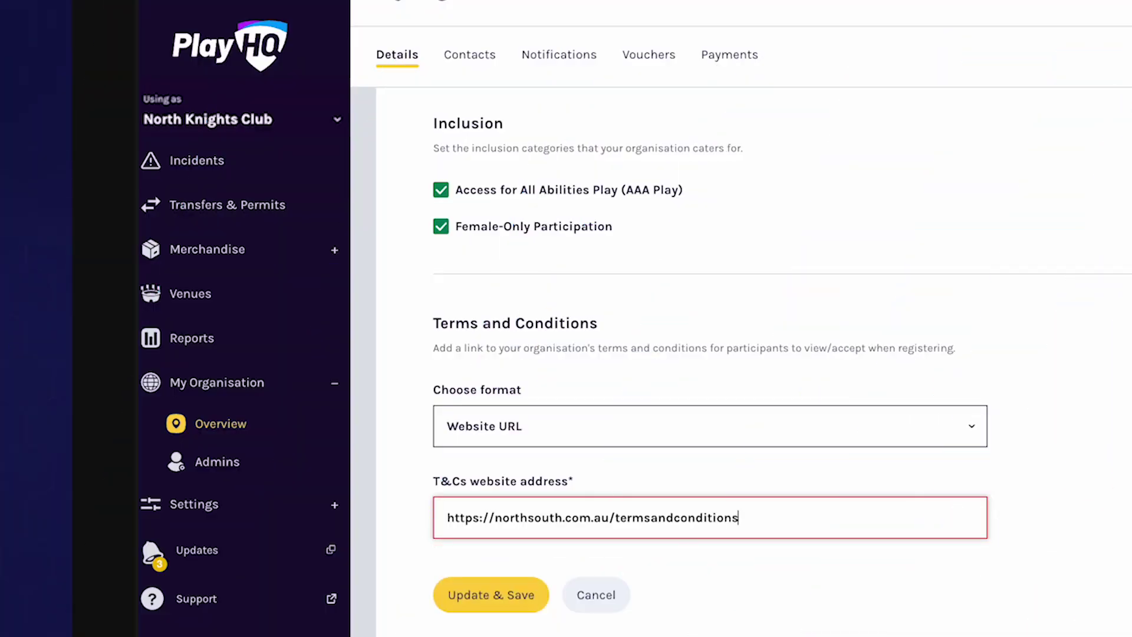
click(482, 594)
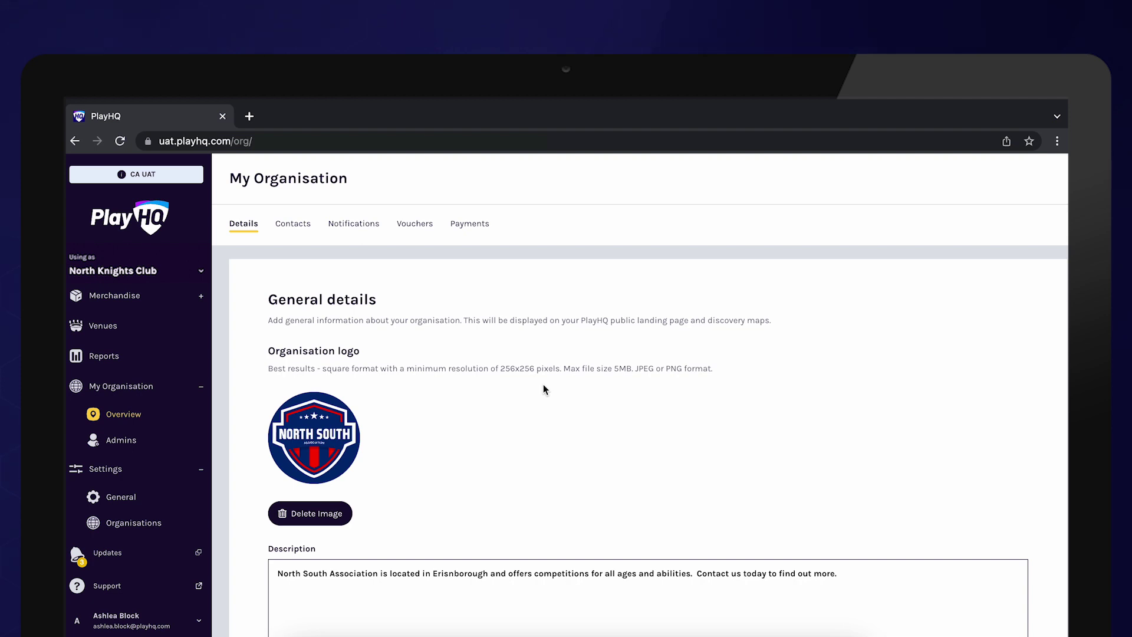
Add a President contact with their name, email and public visibility, then save it
click(298, 227)
click(330, 349)
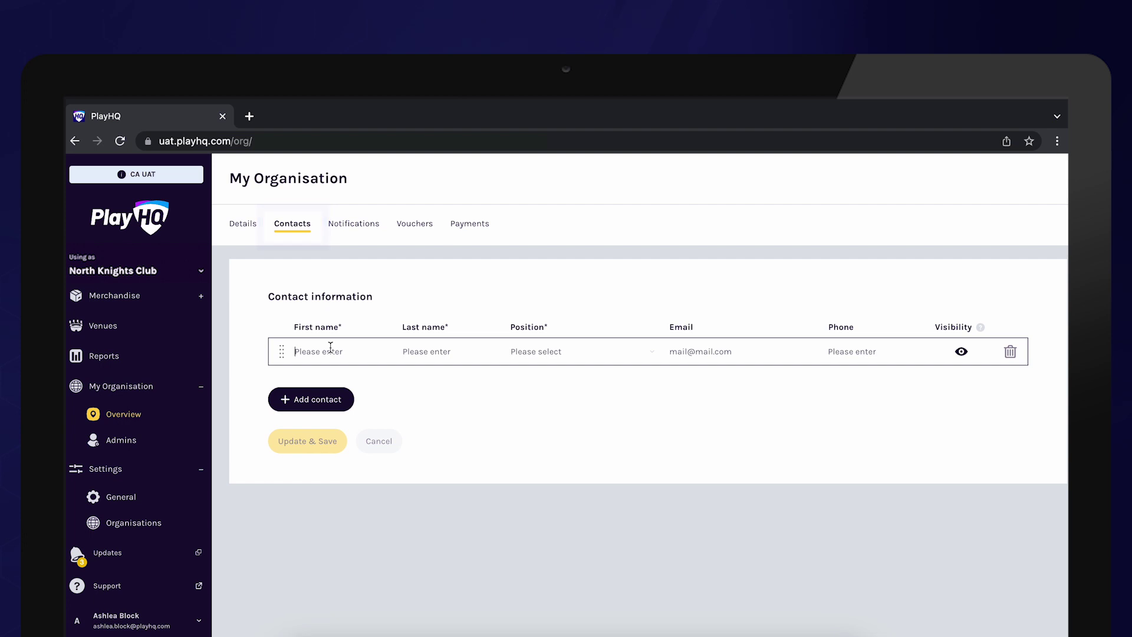
text(John)
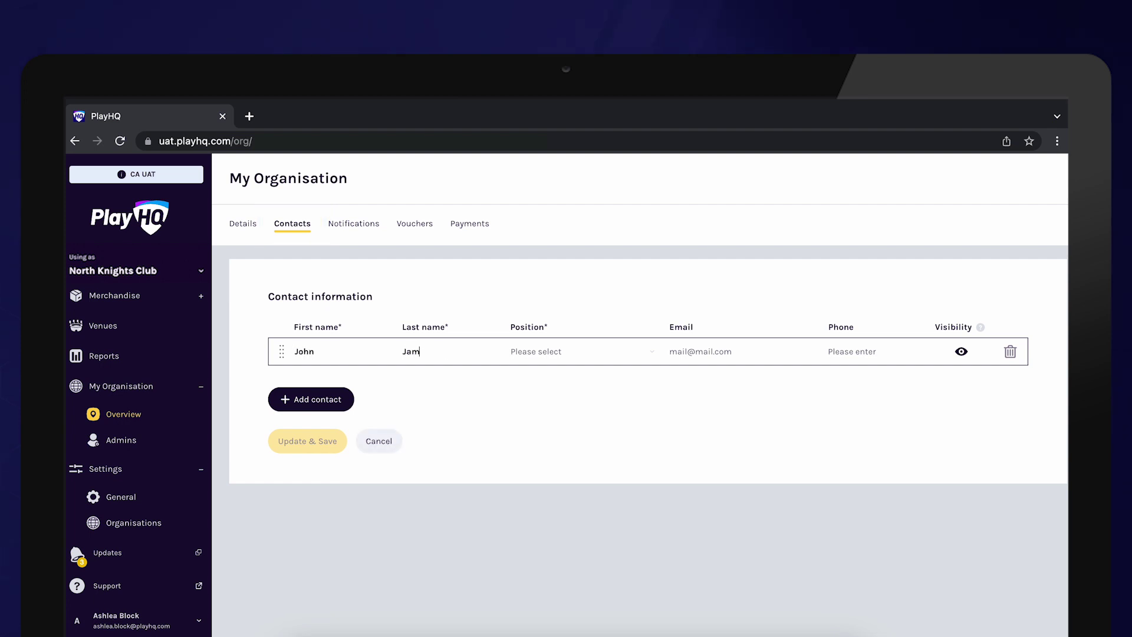
click(536, 353)
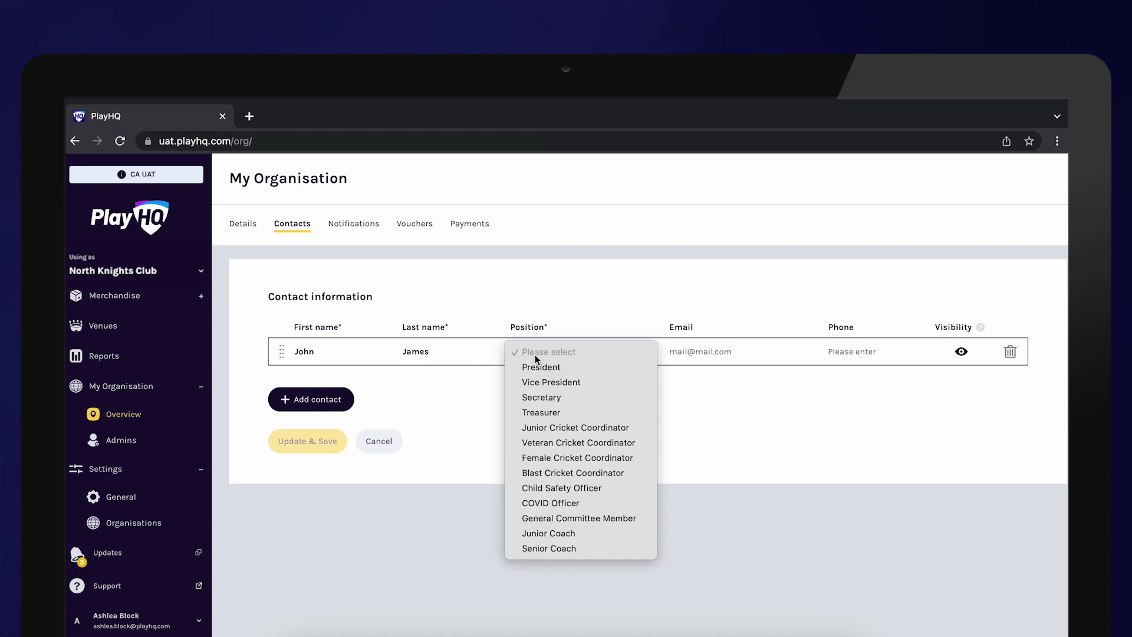
click(537, 367)
click(687, 352)
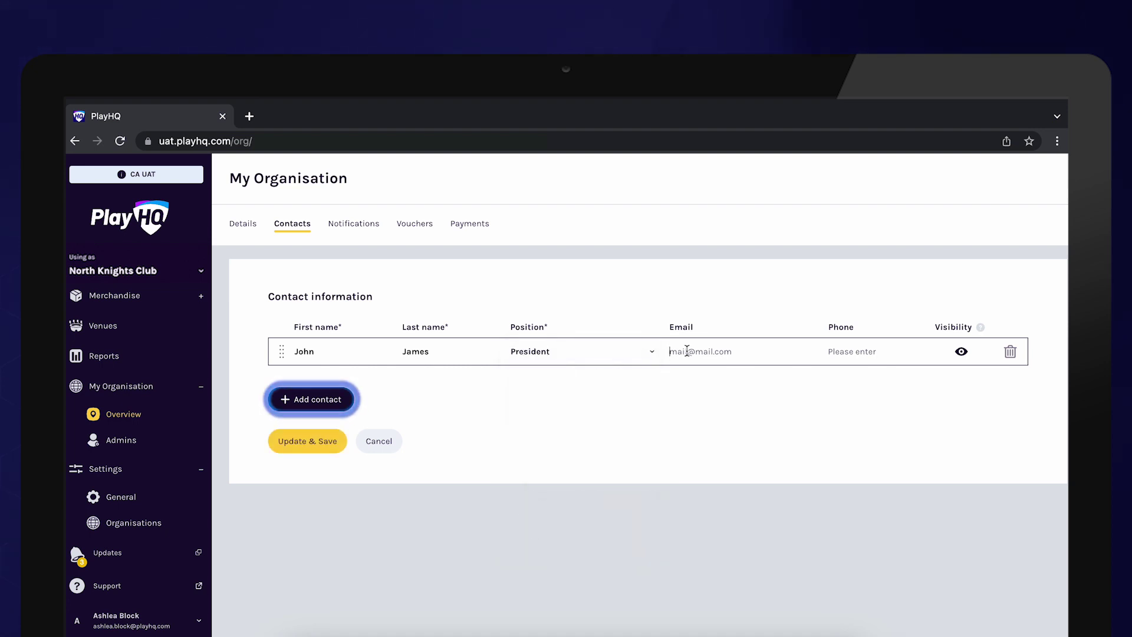
text(email@)
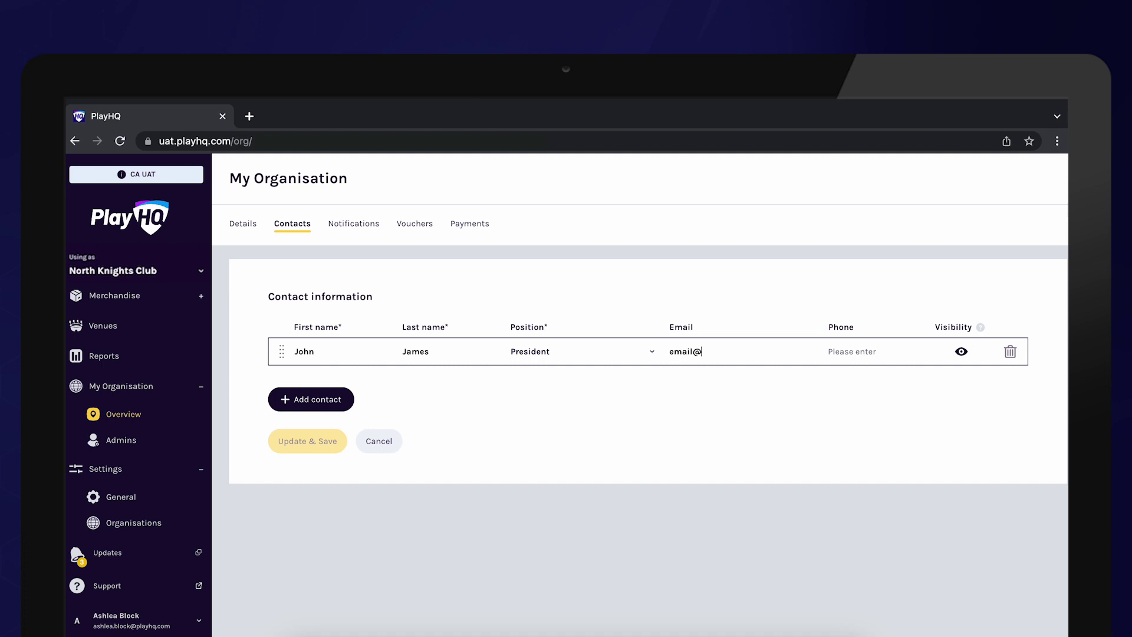
text(email.com)
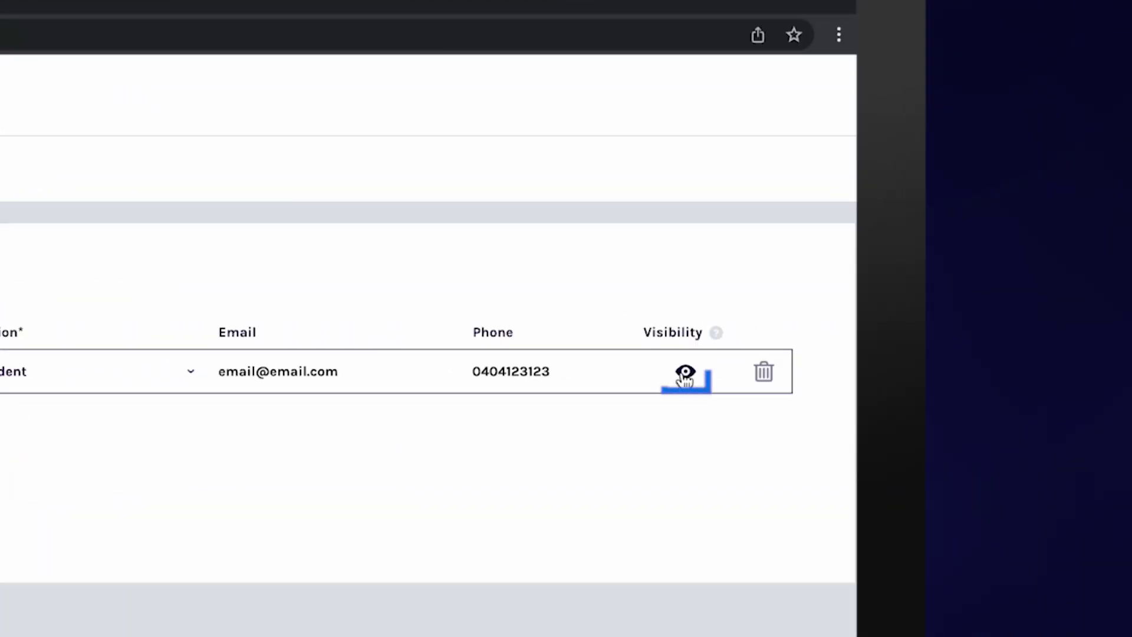
click(684, 377)
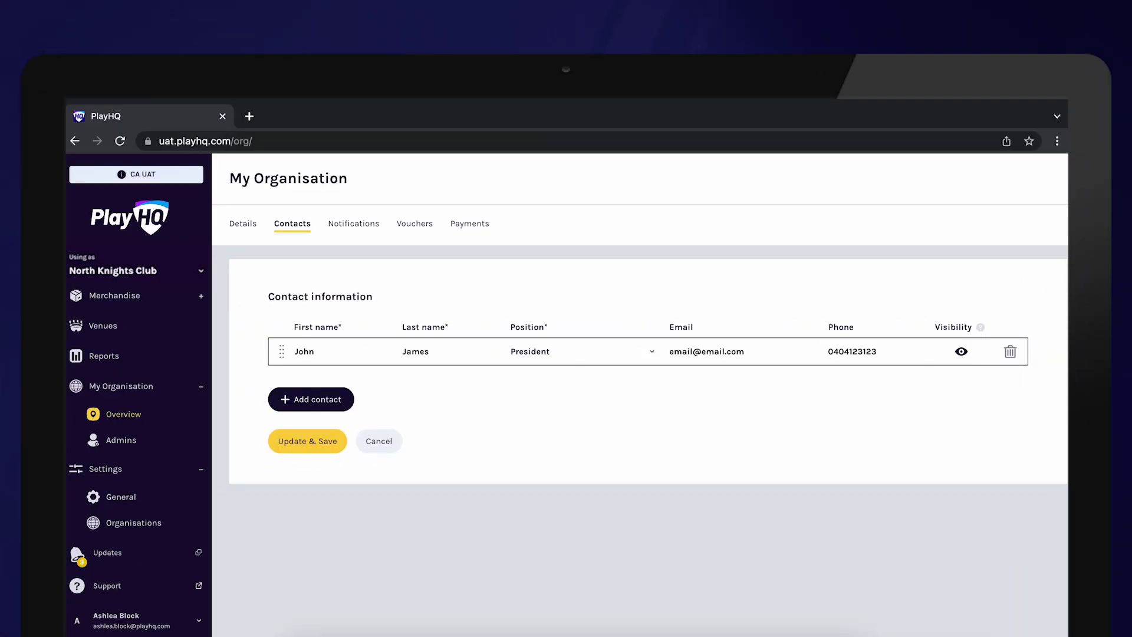
click(308, 446)
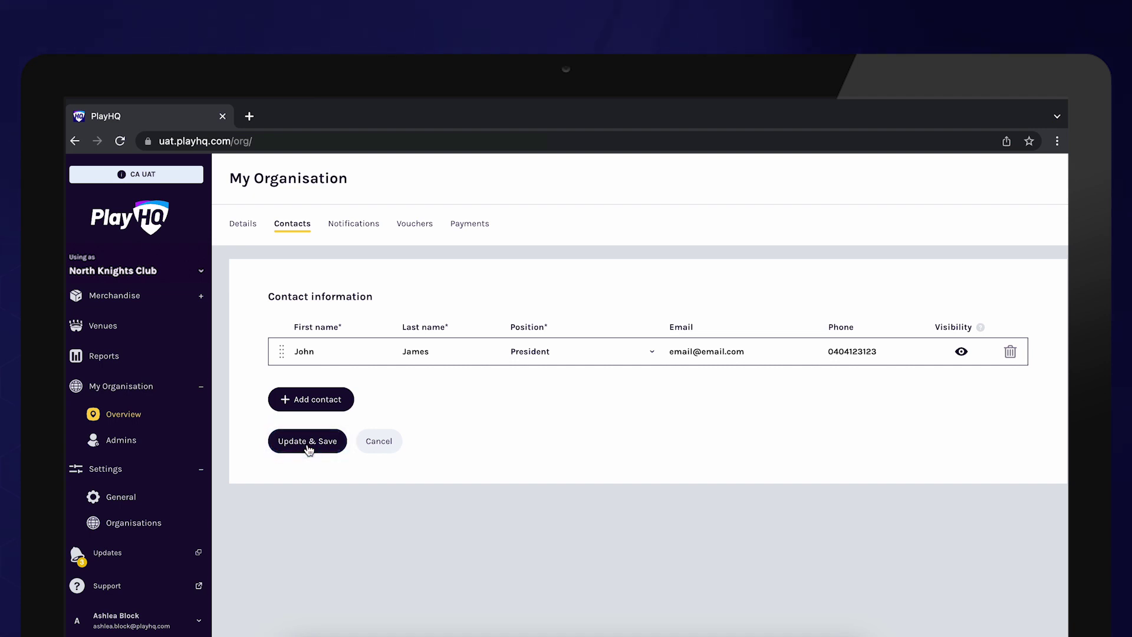
click(309, 447)
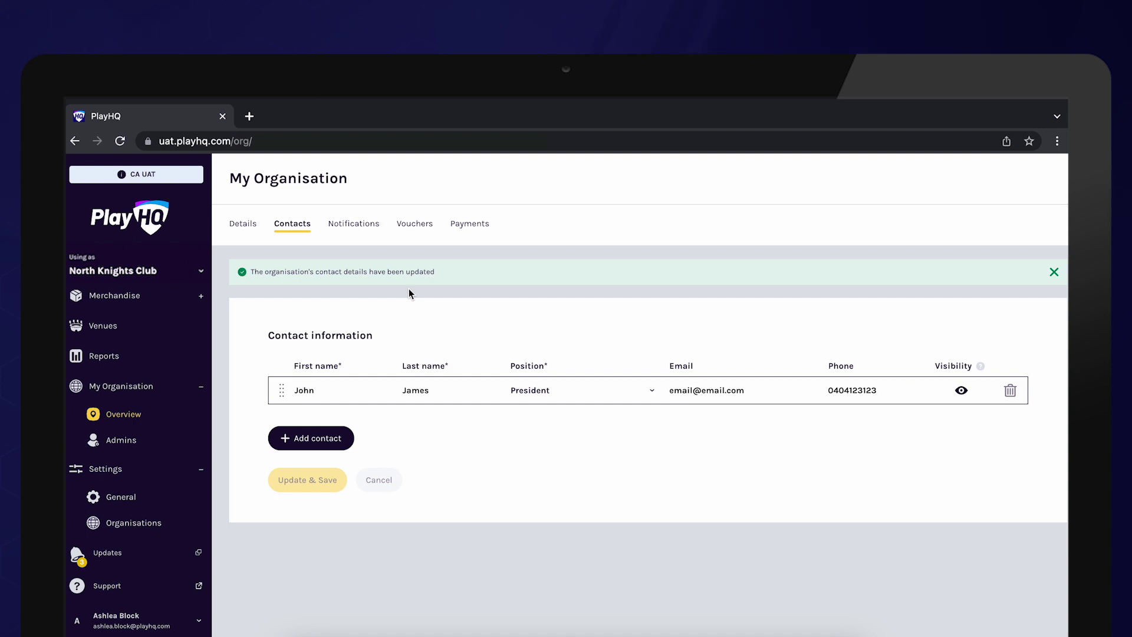
Add the organisation's email address to the notification list
click(359, 228)
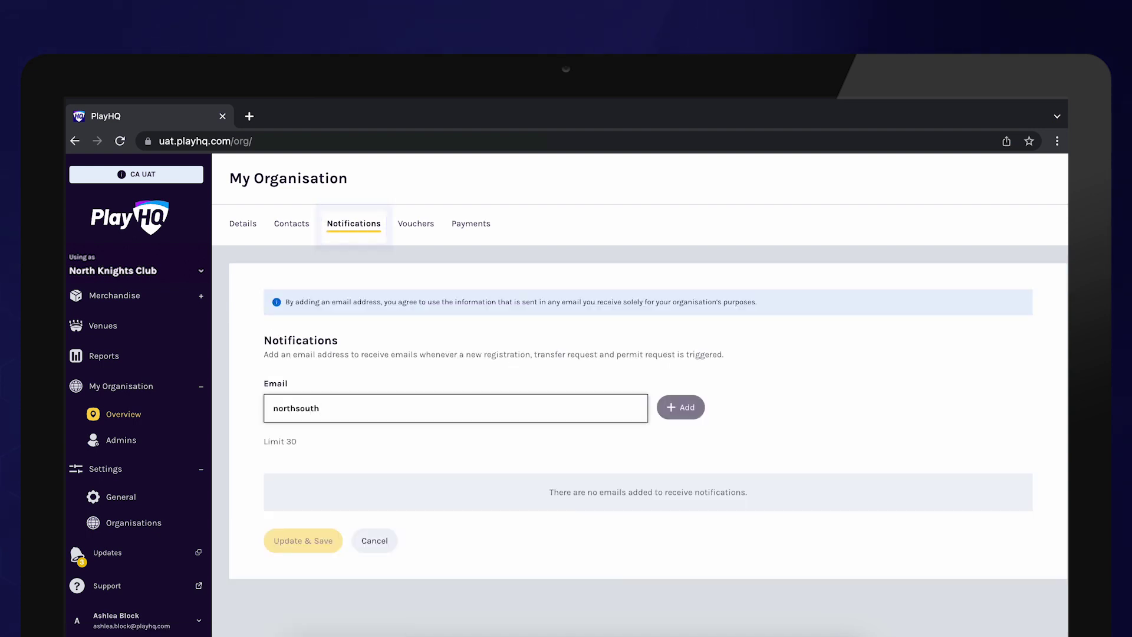
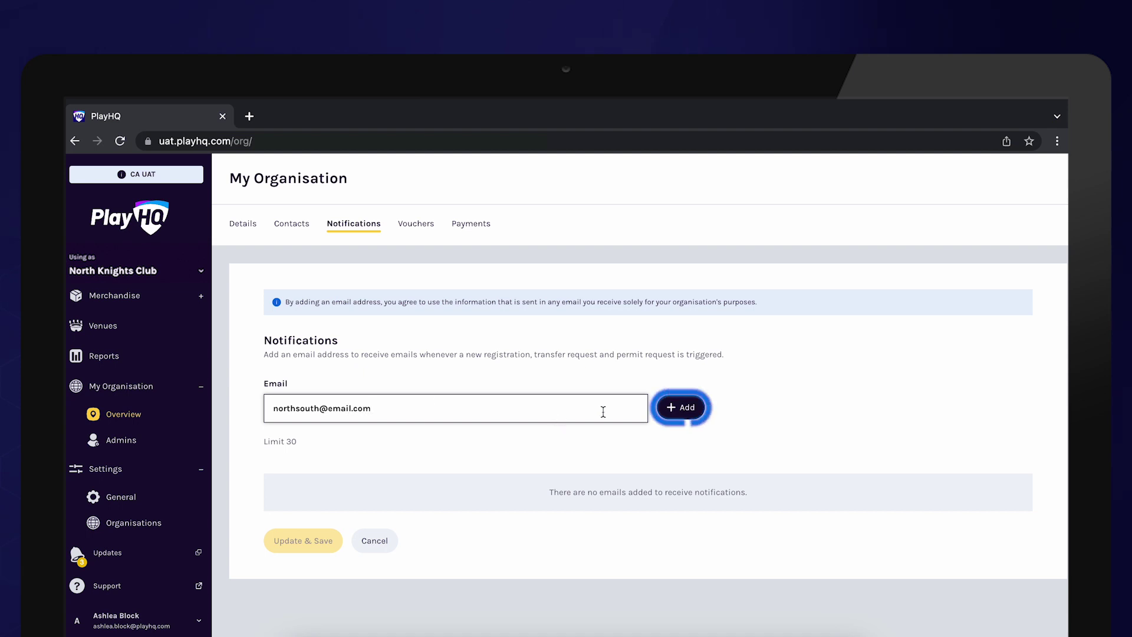
click(682, 403)
scroll(717, 455, down, 1)
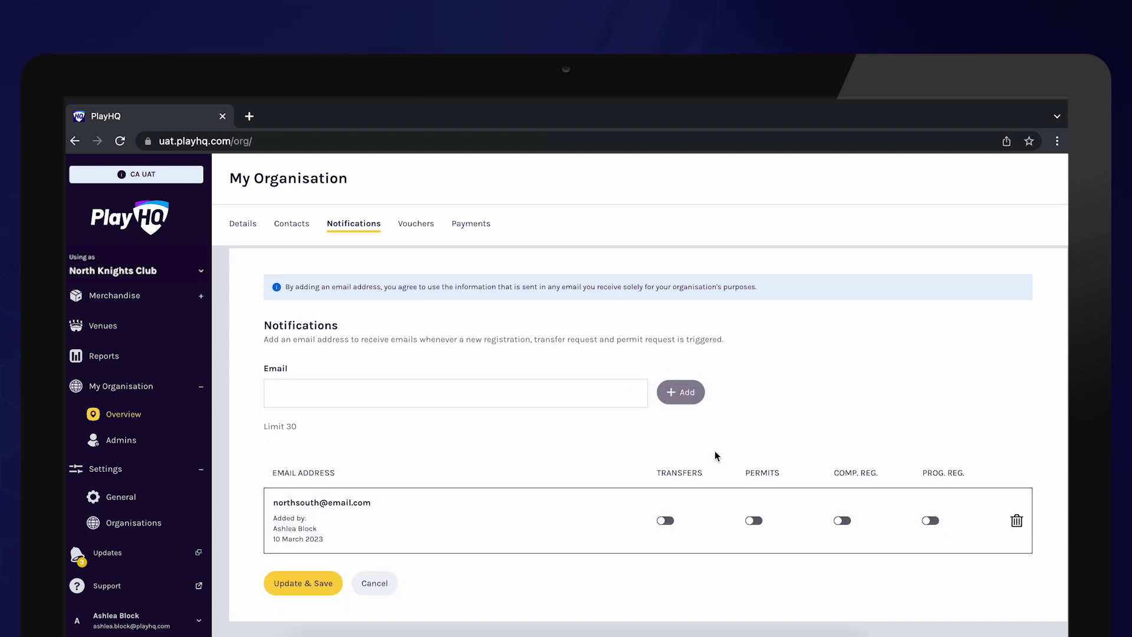
Switch on Transfers and Comp. Reg. notifications for that email and save
click(672, 522)
click(665, 521)
click(841, 521)
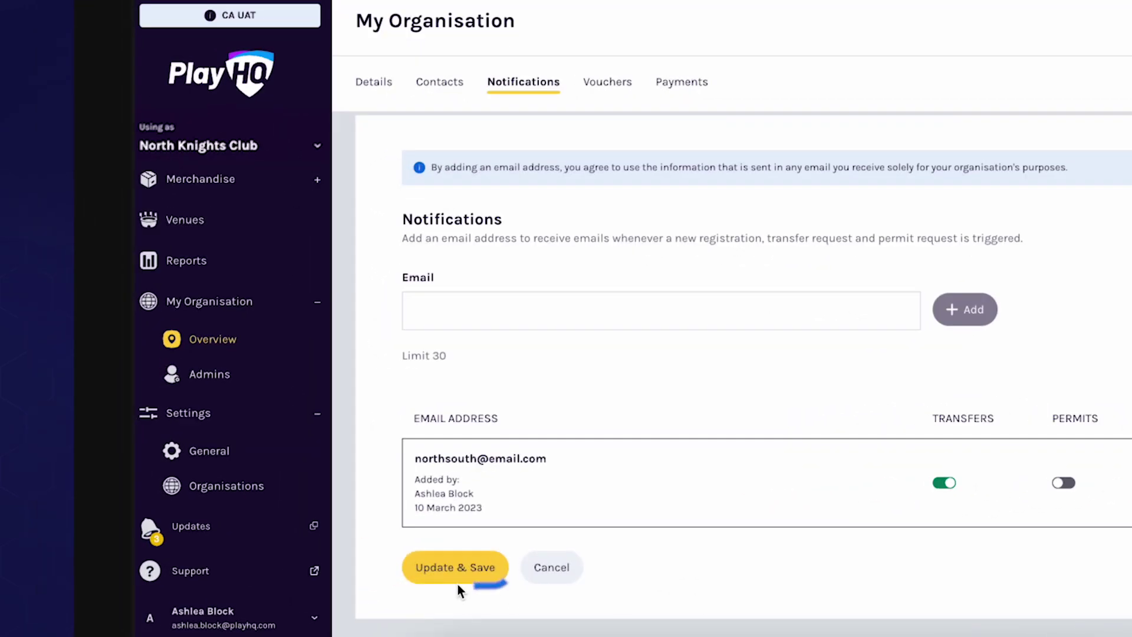
click(296, 587)
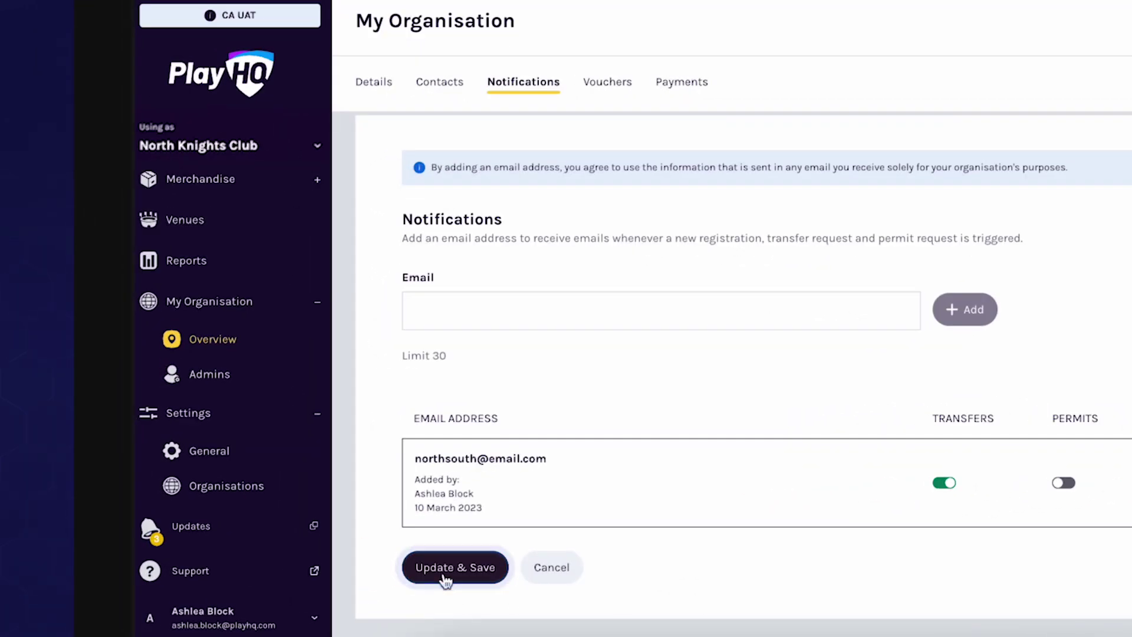